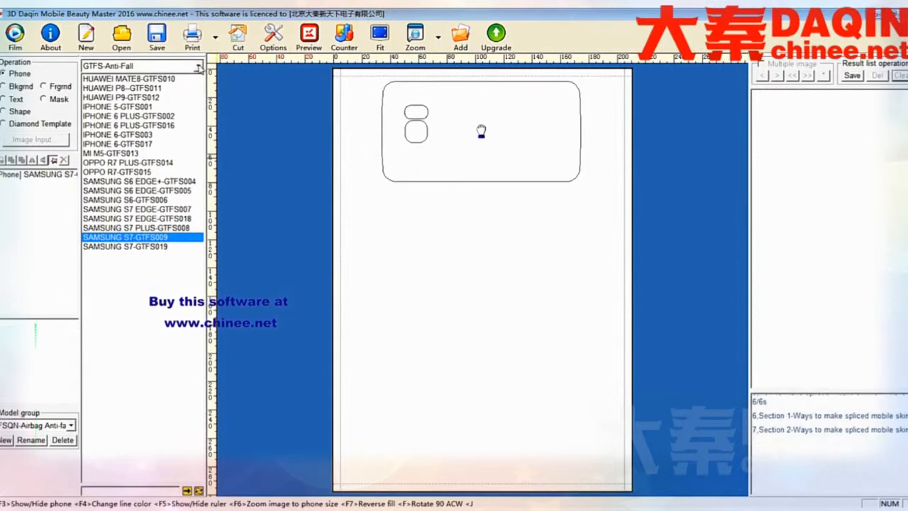
Add the IPHONE 6-DDFHFS002 template from the FHFS-Anti-slip antifall group, rotated 90 degrees and placed directly below the Samsung outline.
left_click(199, 65)
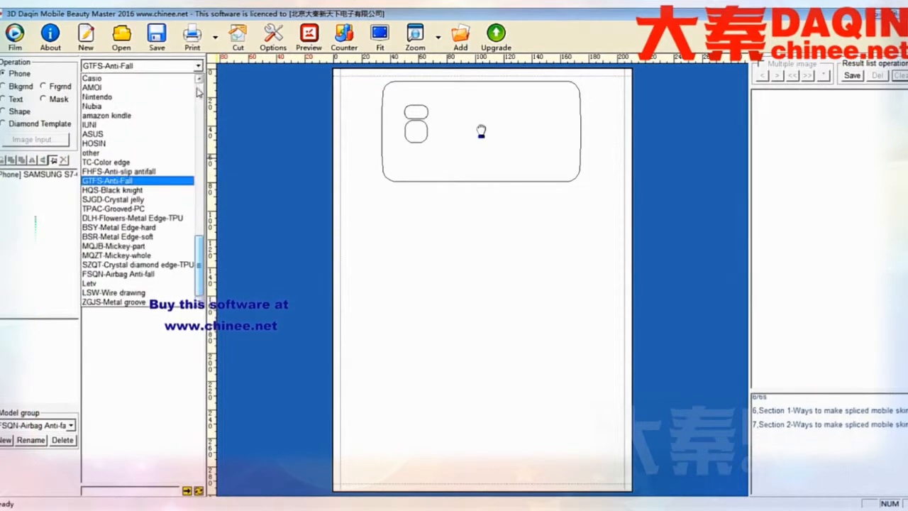
left_click(112, 172)
double_click(120, 98)
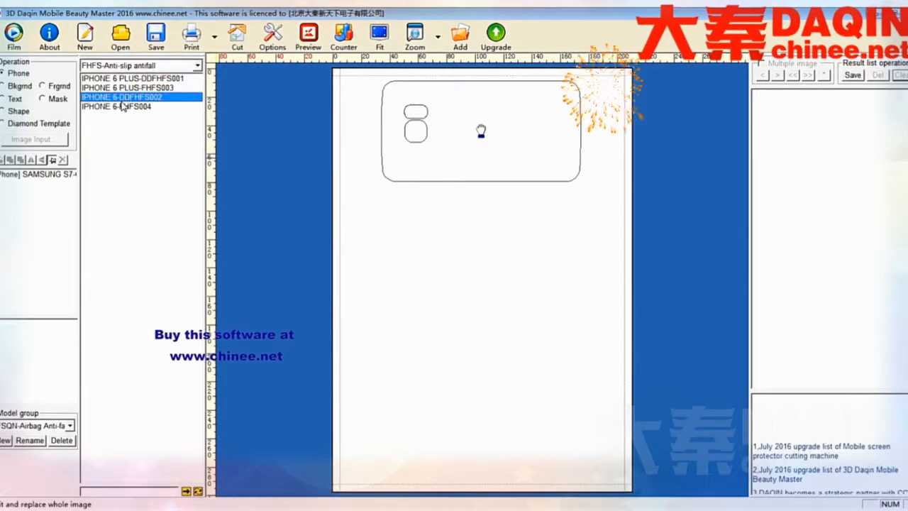
key("f")
left_click_drag(492, 341, 493, 243)
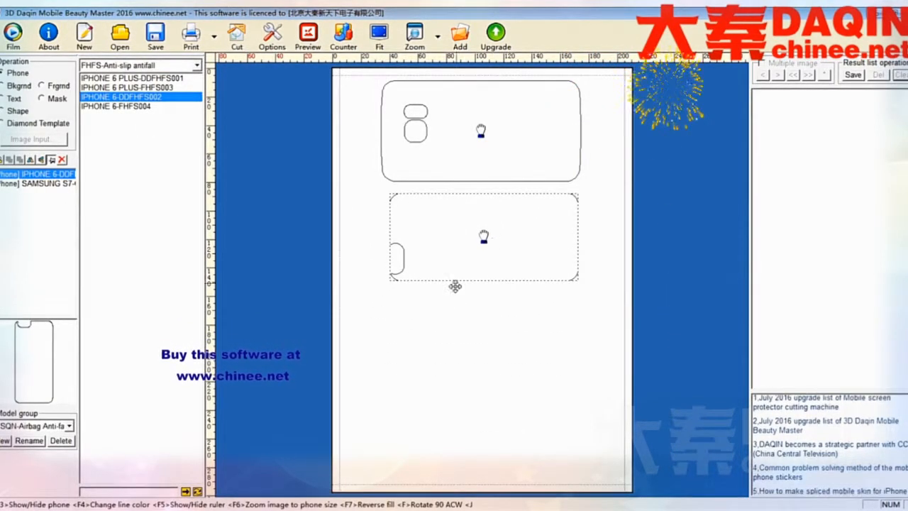
left_click(448, 301)
Add a second IPHONE 6-DDFHFS002 outline, rotated 90 degrees and placed at the lower end of the page.
double_click(124, 98)
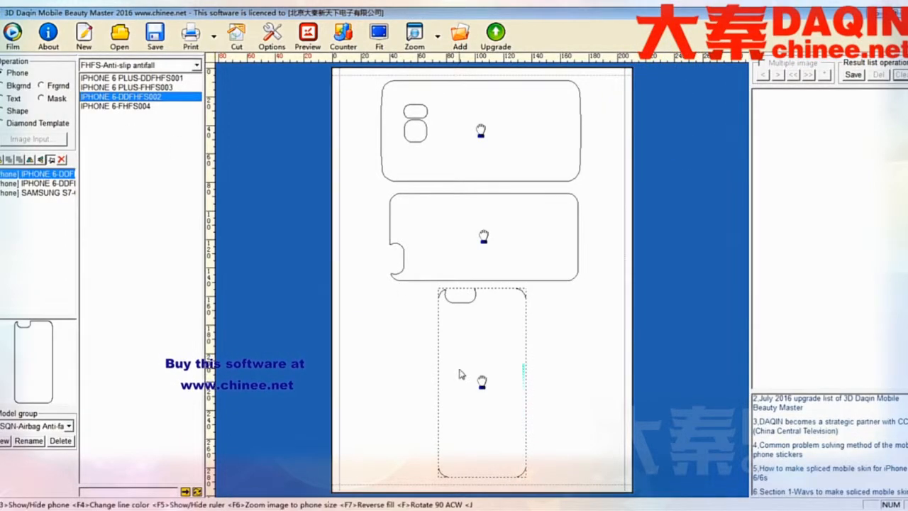
key("f")
left_click_drag(486, 427, 487, 433)
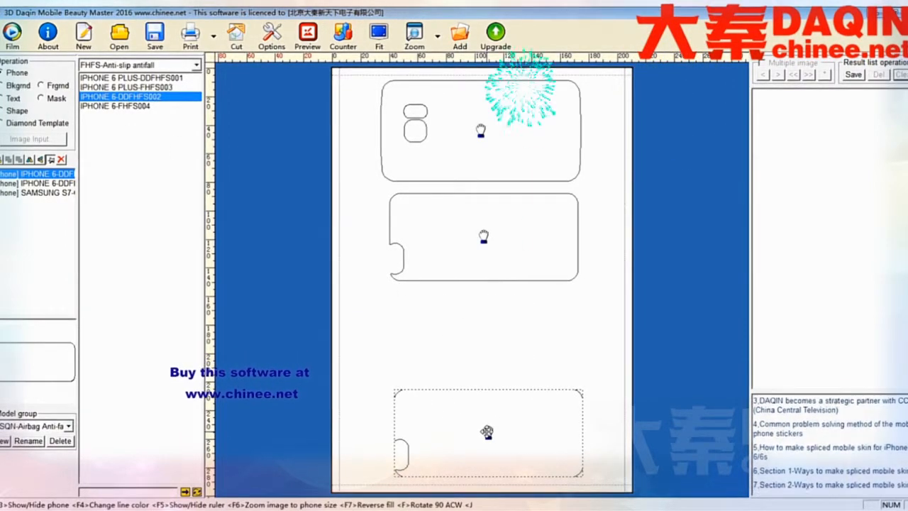
left_click(456, 341)
Add the IPHONE 6-GTFS003 template from the GTFS-Anti-Fall group, rotated 90 degrees, in the gap between the two anti-slip outlines.
left_click(196, 64)
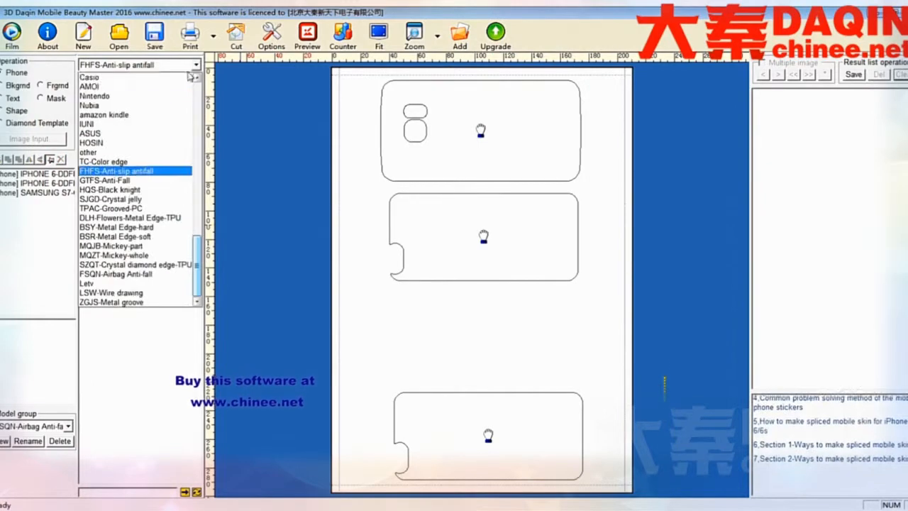
left_click(145, 180)
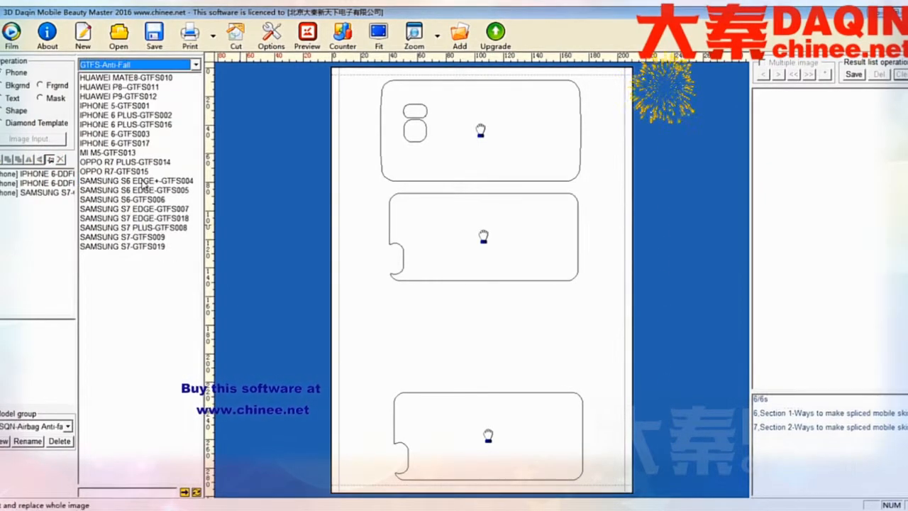
double_click(118, 134)
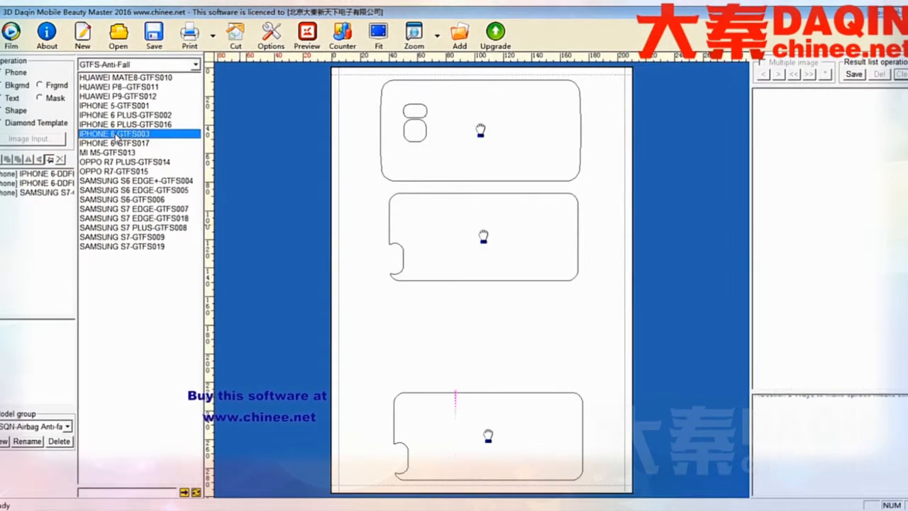
left_click_drag(474, 276, 477, 332)
key("f")
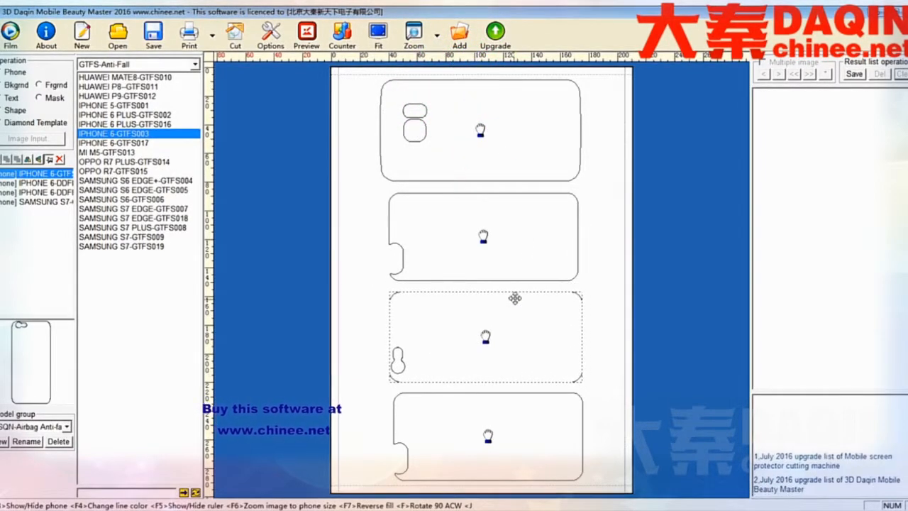
Fine-tune the positions of the lowest, Samsung and second phone outlines so all four are evenly spaced down the page.
left_click_drag(493, 446, 488, 448)
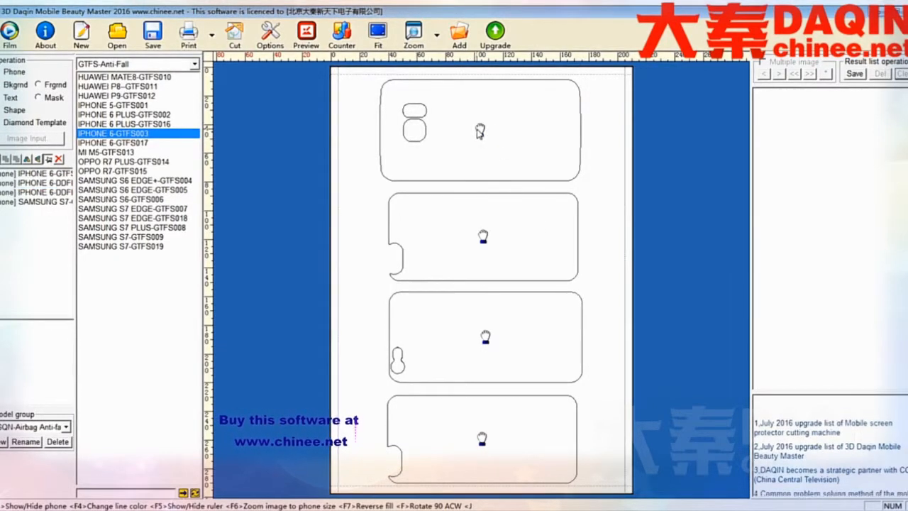
left_click_drag(479, 132, 482, 132)
left_click(605, 166)
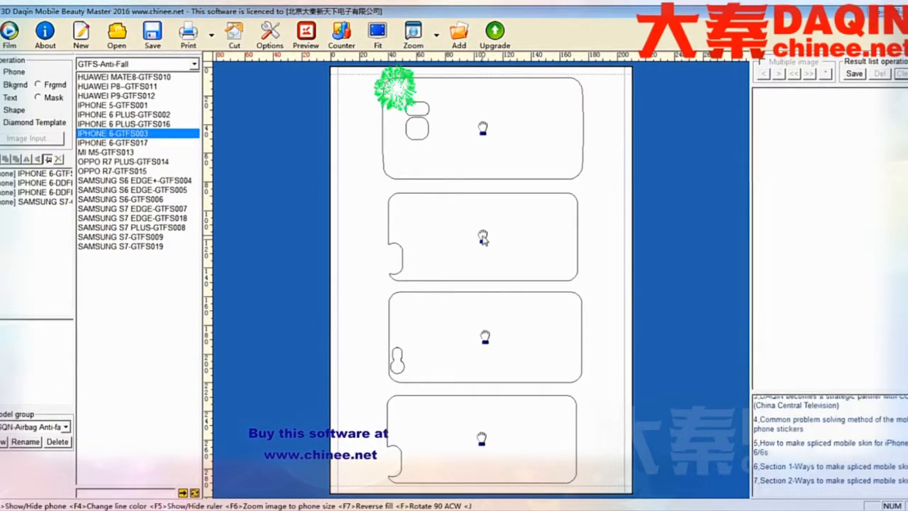
left_click(483, 239)
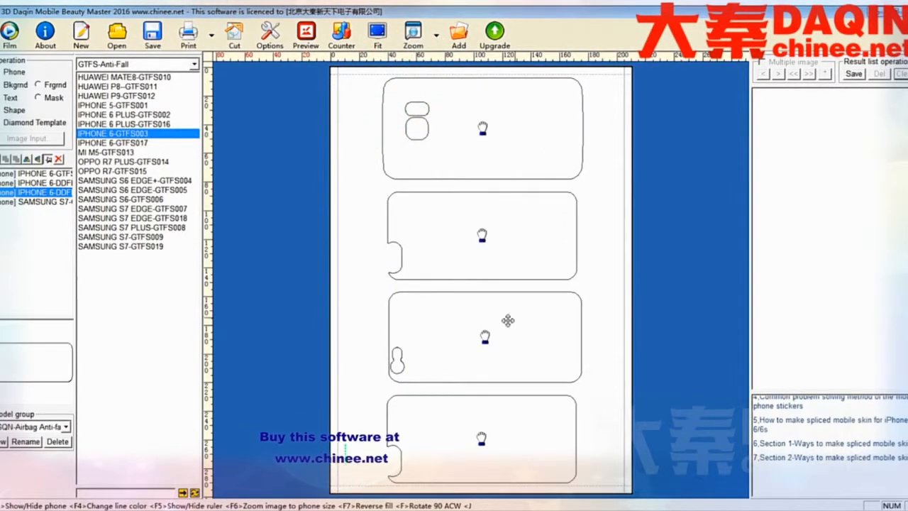
left_click(508, 320)
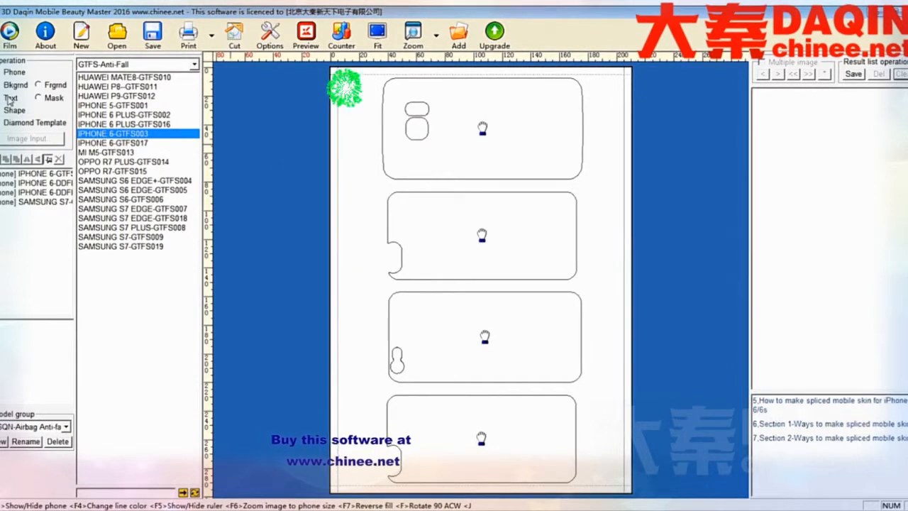
Load the desktop picture sy_66814343466.jpg of the girl with the rabbit for use as a background image.
left_click(11, 86)
left_click(25, 139)
left_click(285, 148)
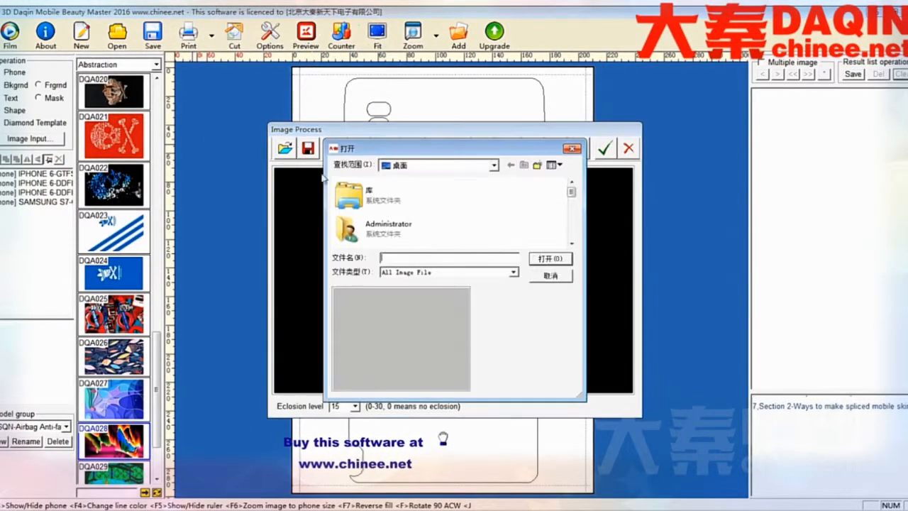
left_click_drag(571, 193, 571, 239)
left_click(392, 198)
left_click(534, 259)
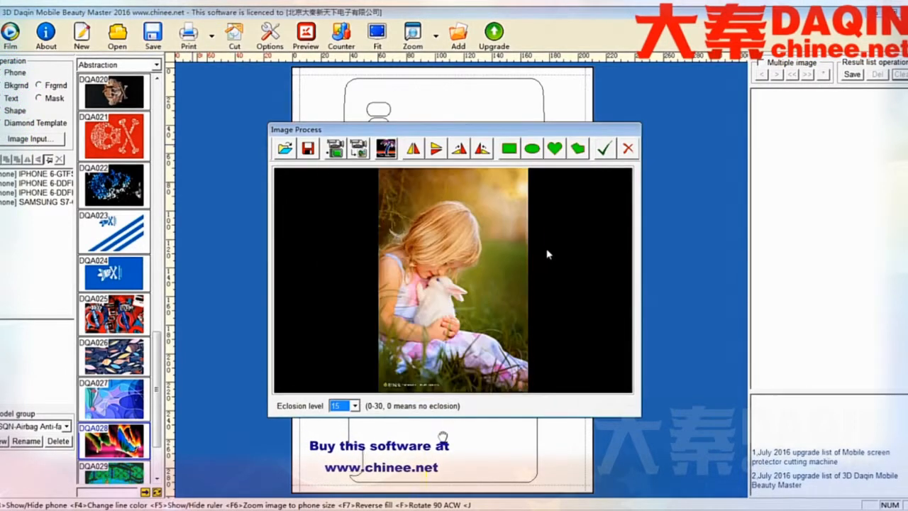
Rotate the girl picture 90 degrees counter-clockwise, crop it with a wide rectangle around the girl and rabbit, and insert it.
left_click(481, 149)
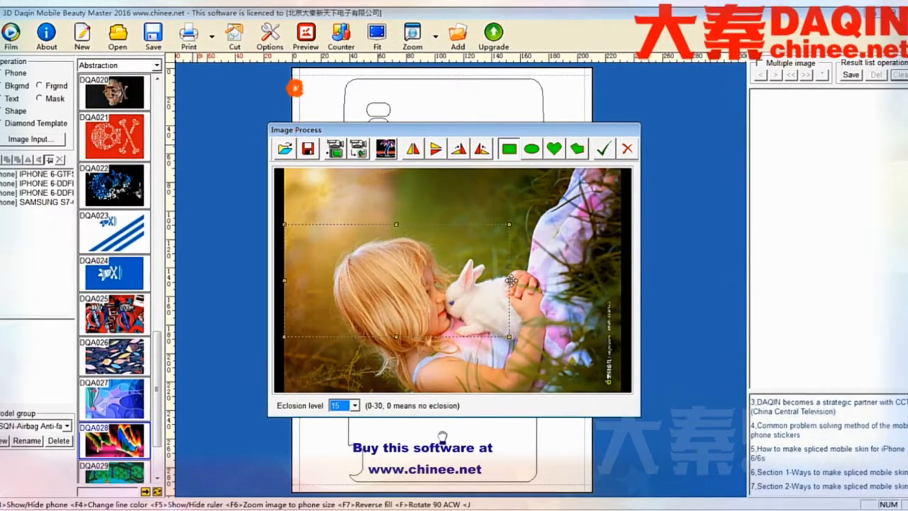
left_click_drag(511, 280, 611, 290)
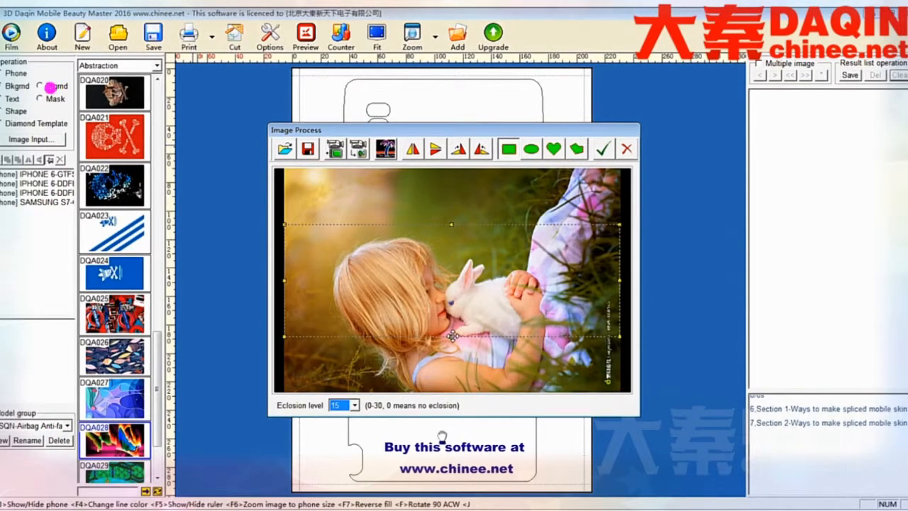
left_click_drag(452, 335, 449, 386)
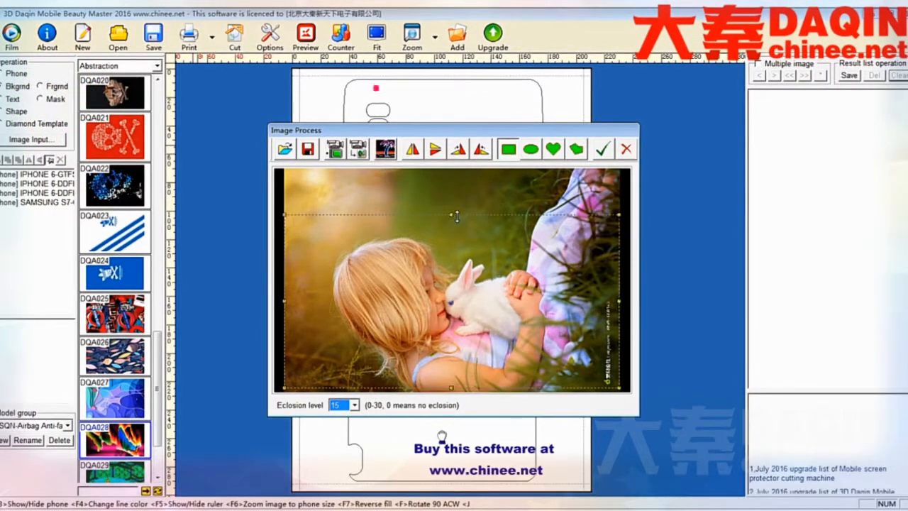
left_click_drag(437, 261, 439, 259)
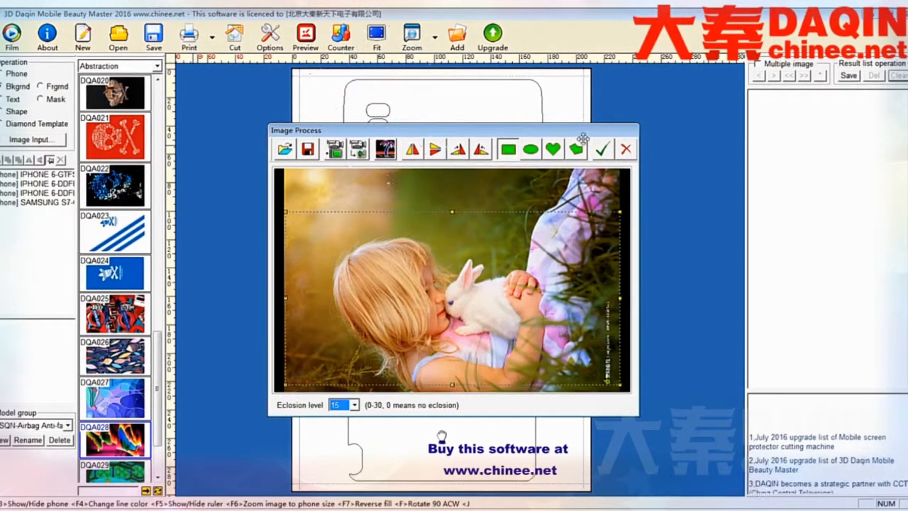
left_click(601, 149)
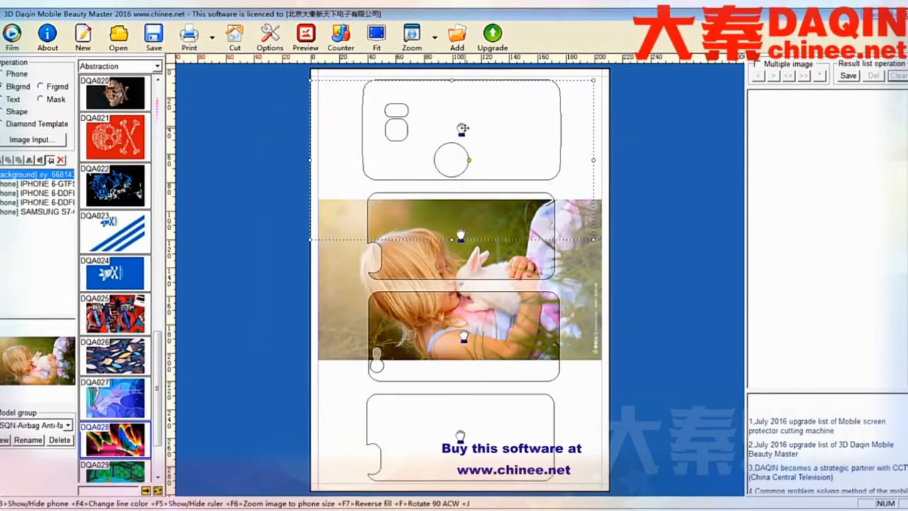
Move the girl picture onto the Samsung outline and shrink it until it just covers the whole outline.
left_click_drag(462, 129, 471, 120)
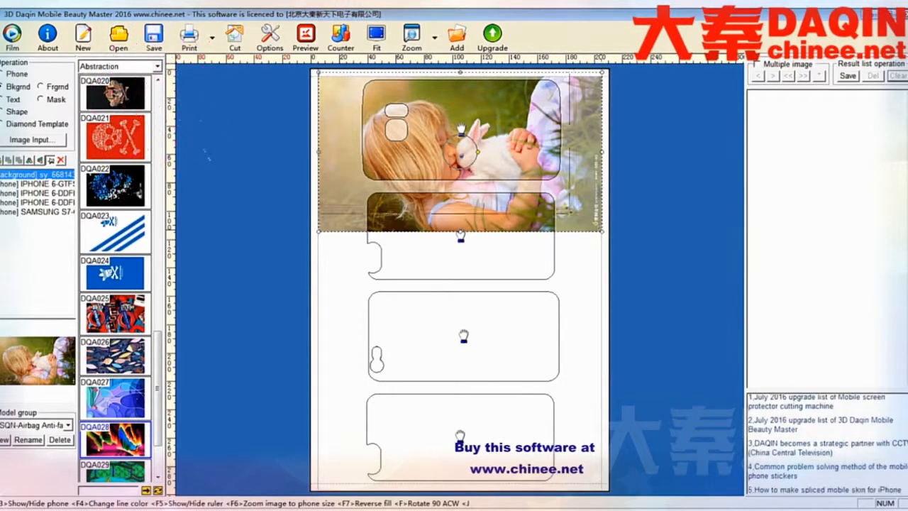
left_click_drag(544, 190, 544, 191)
left_click_drag(481, 162, 515, 154)
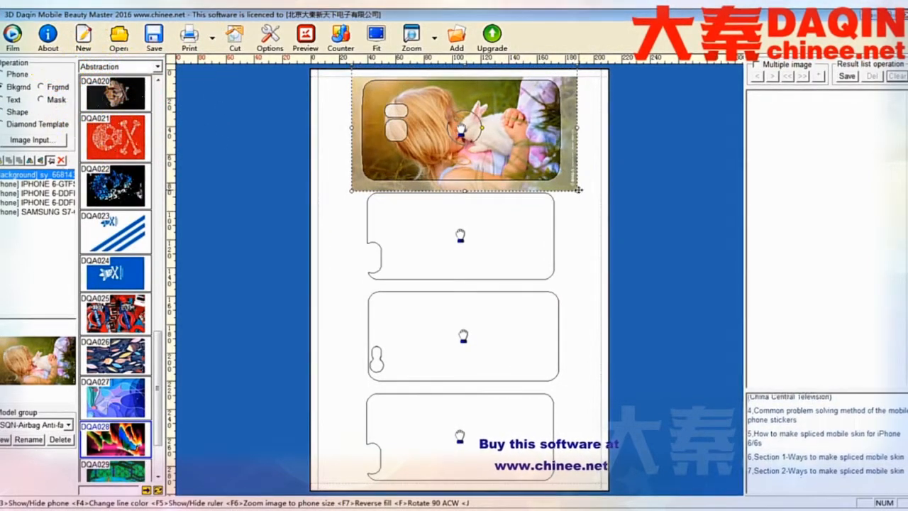
left_click_drag(572, 185, 572, 187)
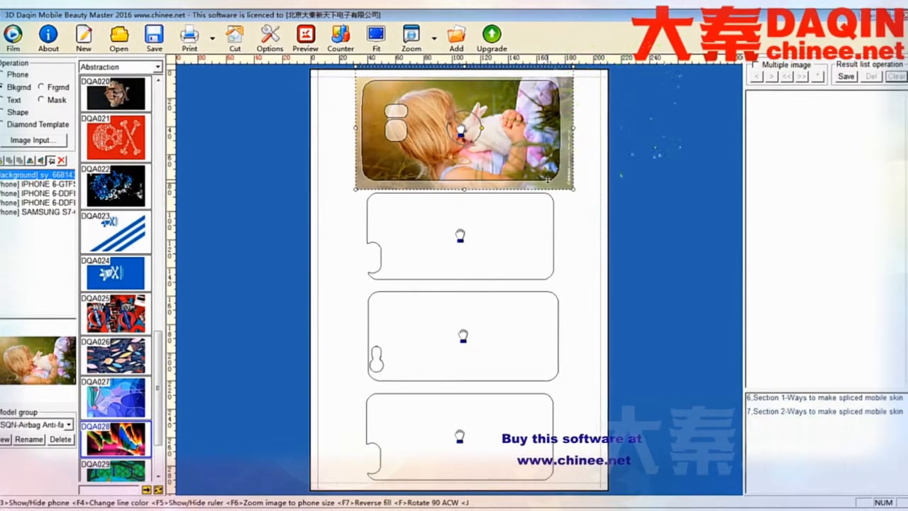
left_click(557, 214)
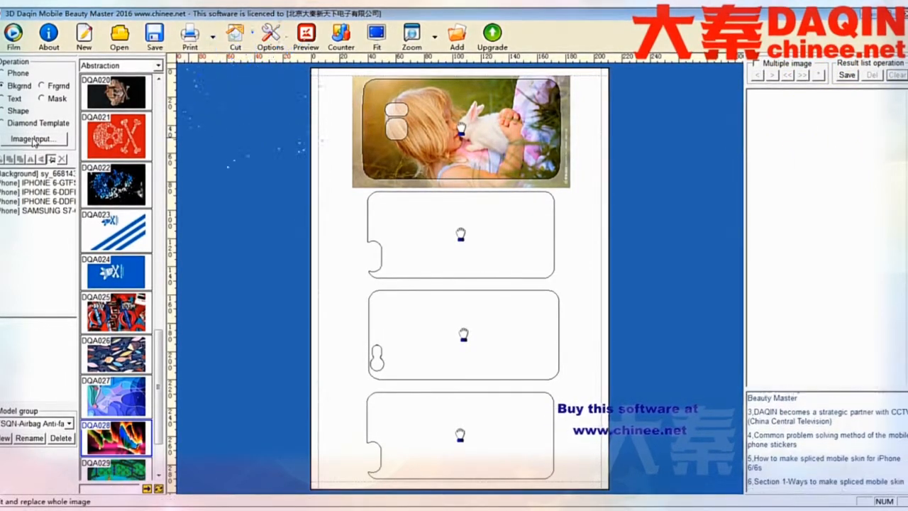
Load the desktop picture tooopen_sy_138419383153.jpg as a second background image.
left_click(33, 139)
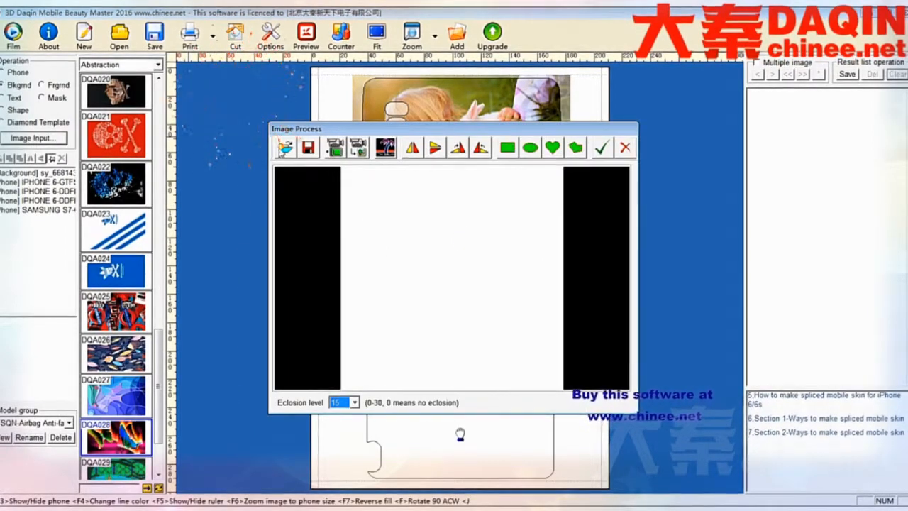
left_click(285, 147)
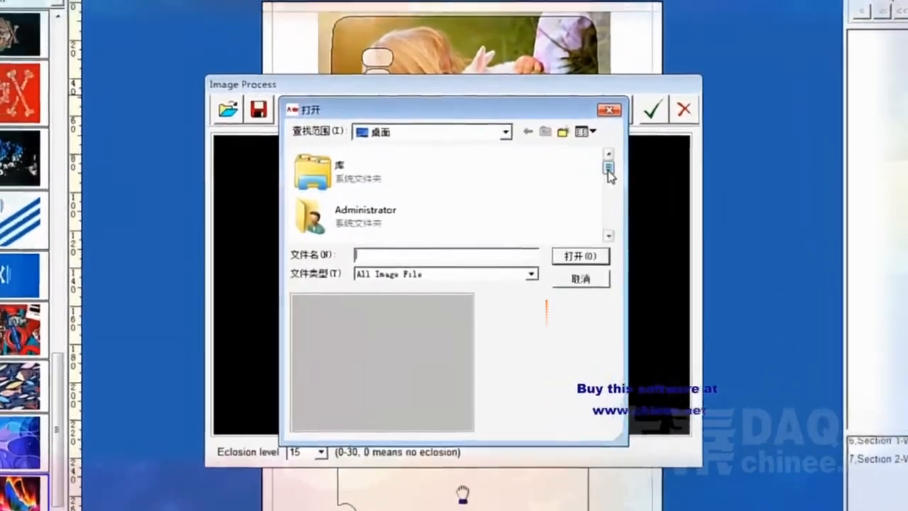
left_click_drag(573, 187, 571, 213)
left_click_drag(634, 190, 625, 223)
left_click(331, 225)
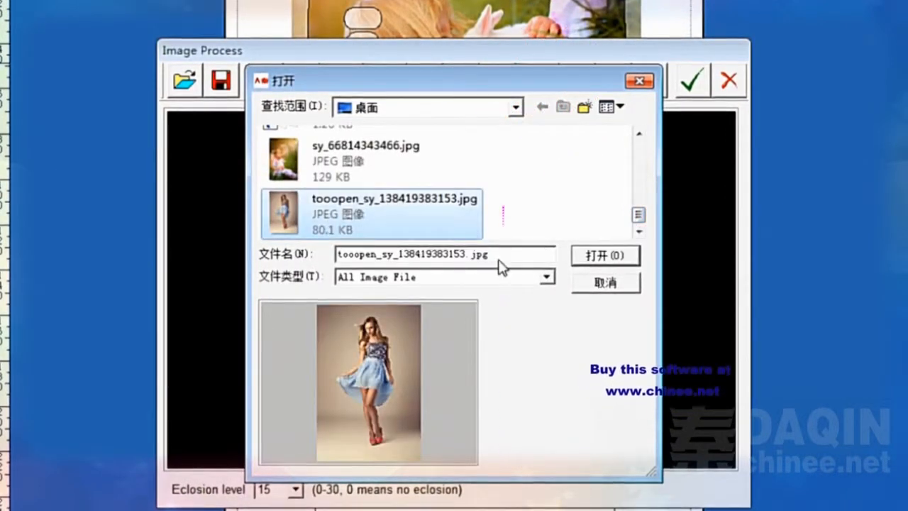
left_click(602, 257)
Rotate the woman's picture 90 degrees counter-clockwise, crop it with a full-width rectangle around her, and insert it.
left_click(498, 80)
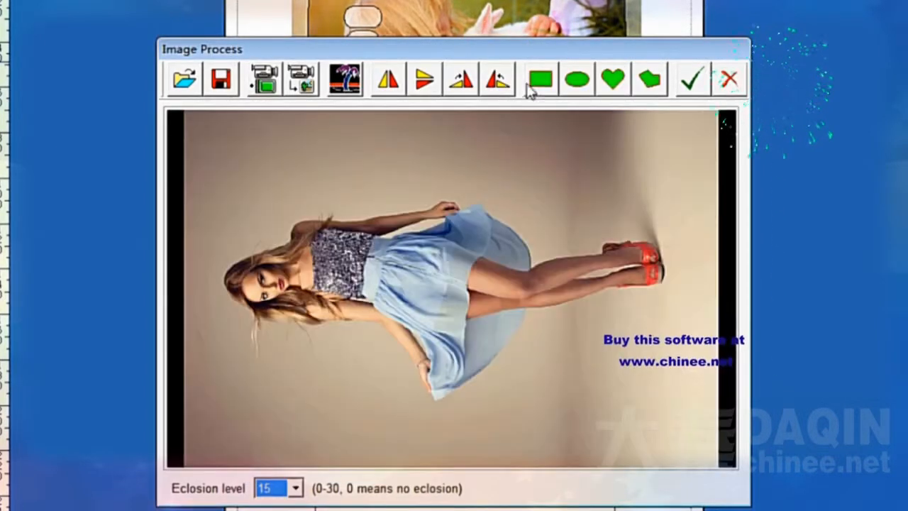
left_click(540, 79)
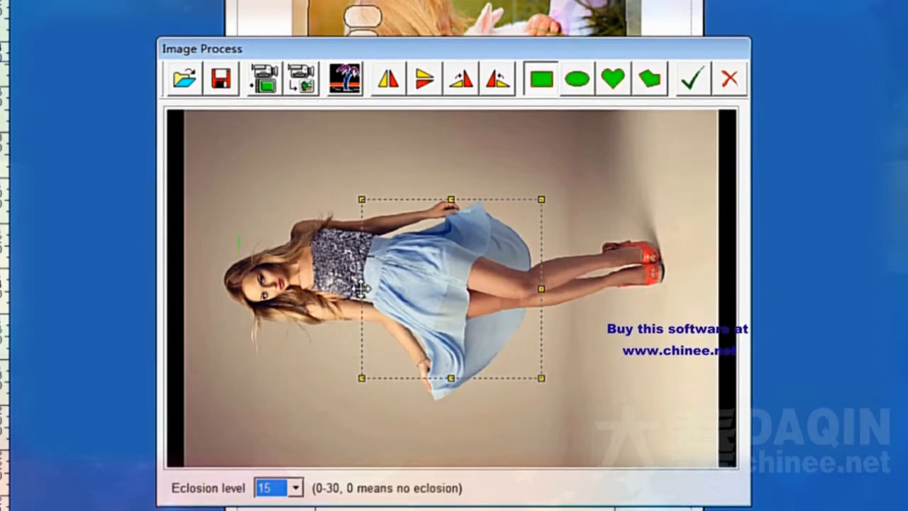
left_click_drag(362, 289, 183, 266)
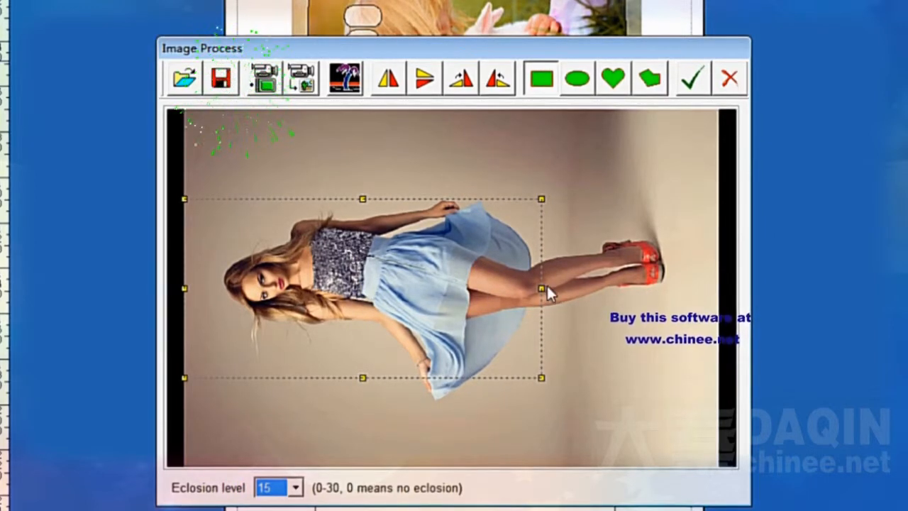
left_click_drag(541, 287, 718, 287)
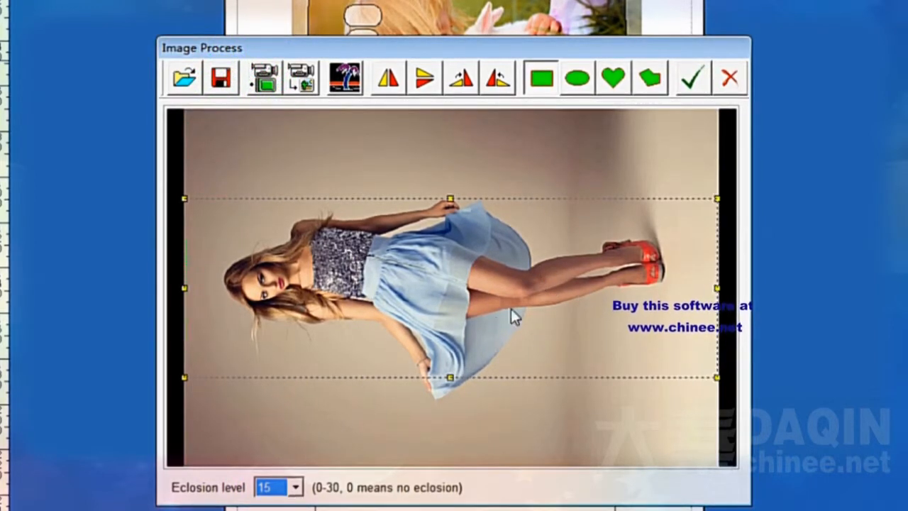
left_click_drag(450, 379, 448, 465)
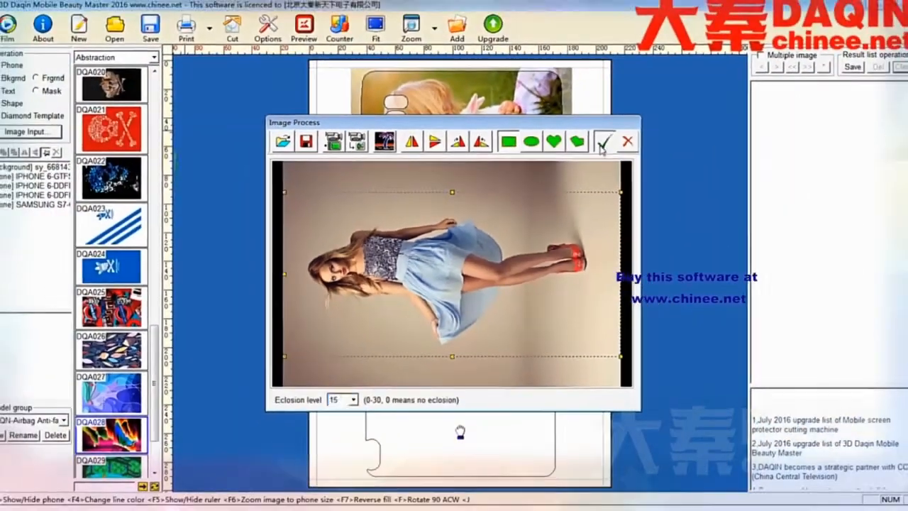
left_click(665, 97)
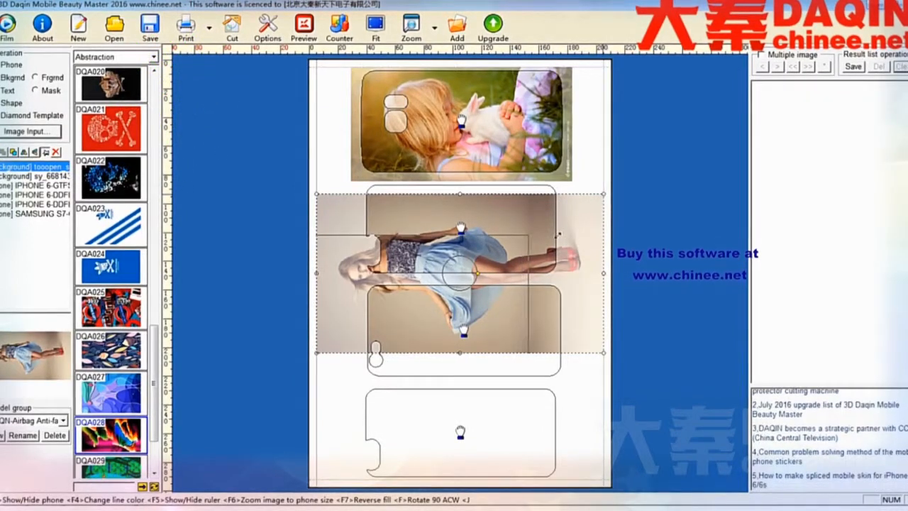
Shrink the woman's picture and position it so it covers the second phone outline.
left_click_drag(603, 199, 536, 230)
left_click_drag(427, 248, 468, 196)
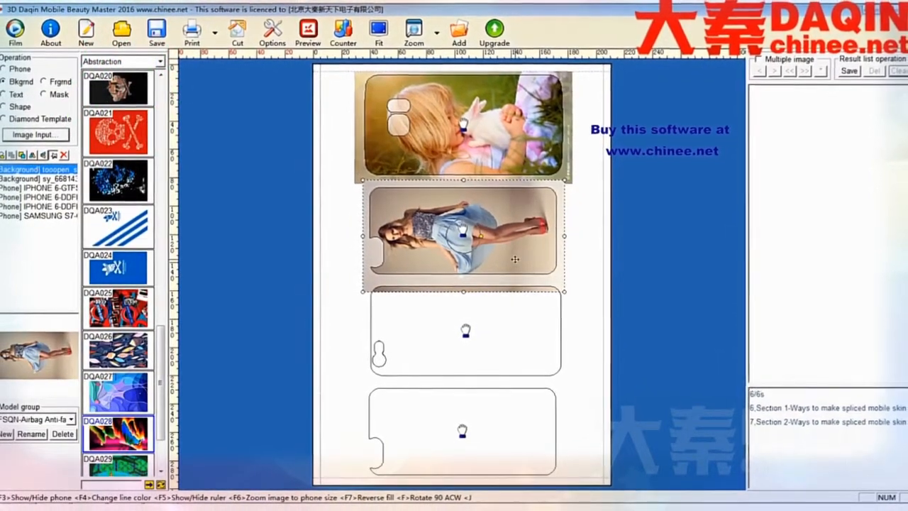
left_click(584, 277)
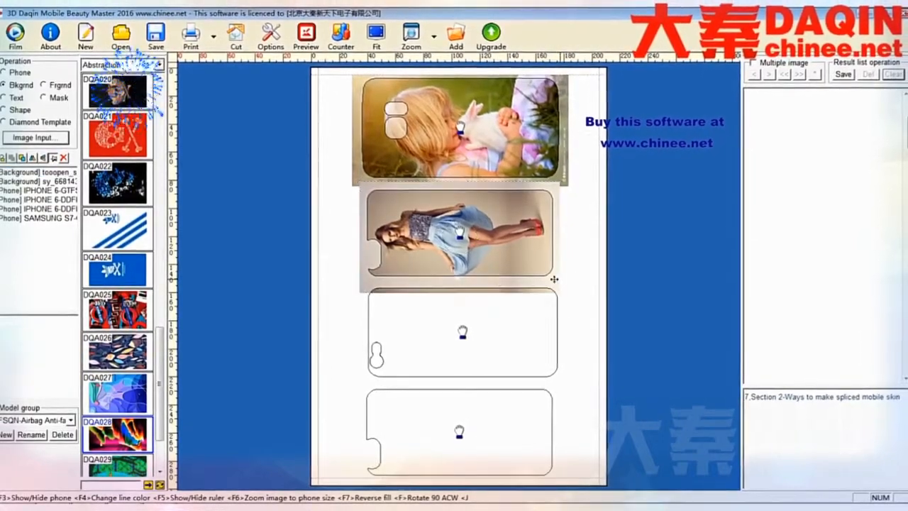
Load the desktop picture DQD017.jpg as a third background image.
left_click(44, 139)
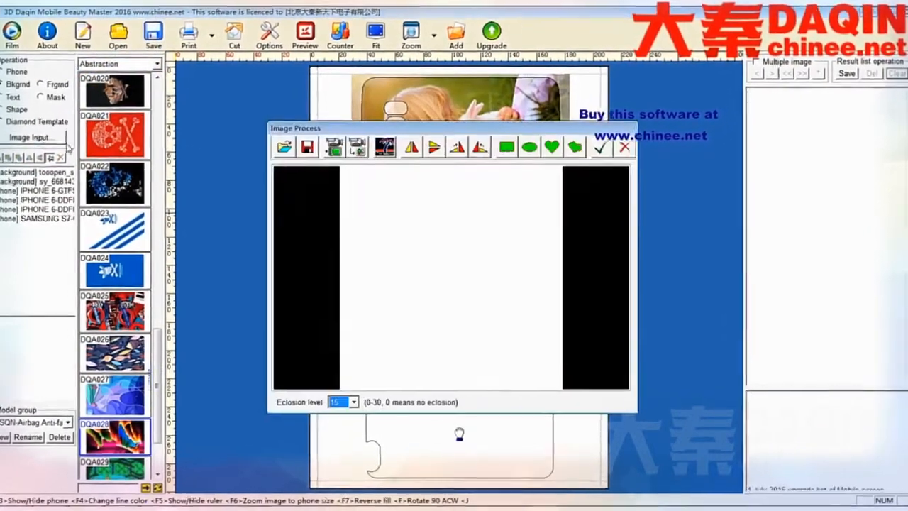
left_click(264, 135)
scroll(583, 227, "down", 5)
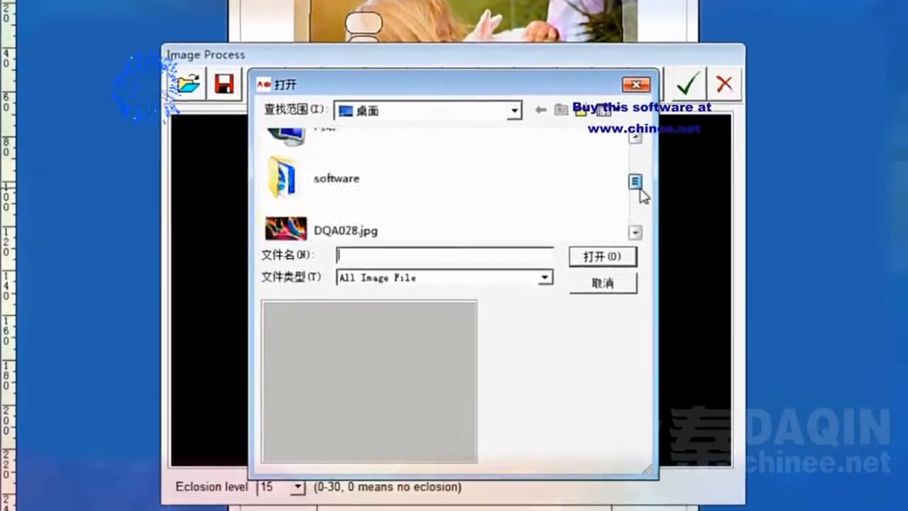
scroll(640, 213, "up", 3)
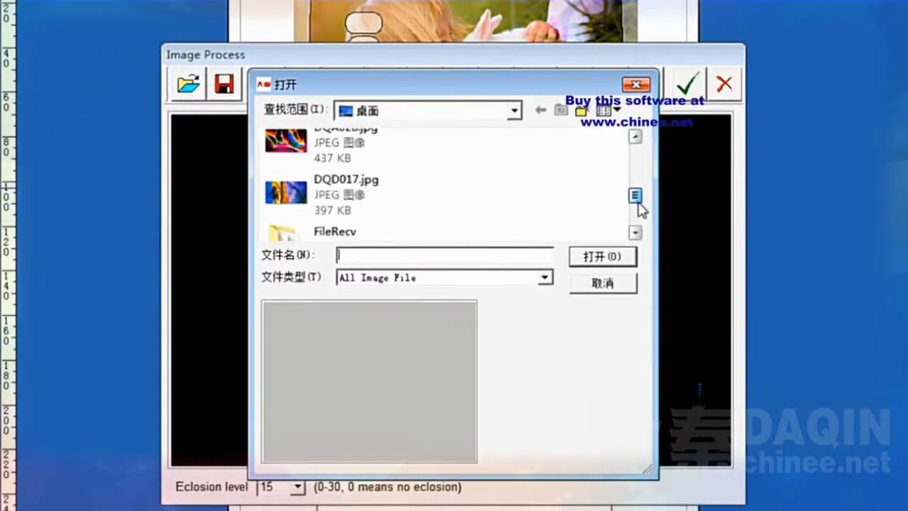
left_click(348, 188)
left_click(578, 259)
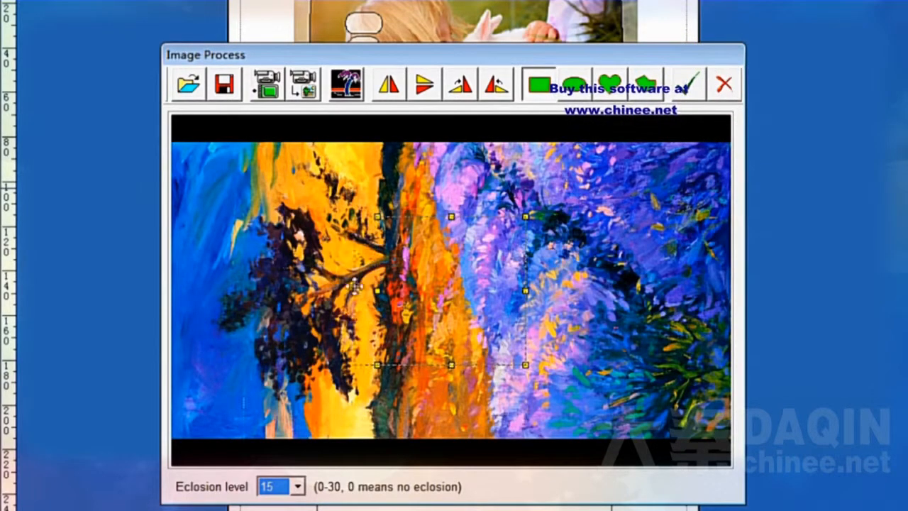
Crop the tree painting with a rectangle spanning nearly its full width and most of its height, and insert it on the page.
left_click_drag(181, 259, 175, 258)
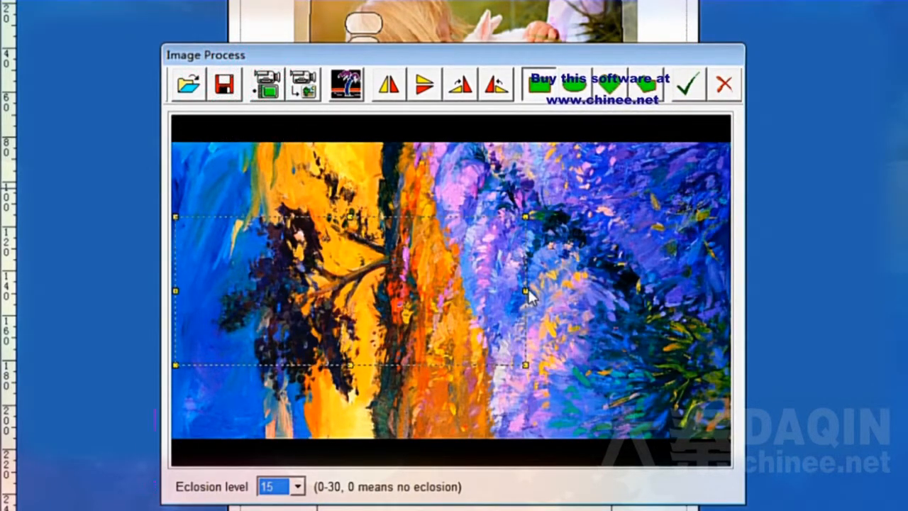
left_click_drag(524, 291, 722, 318)
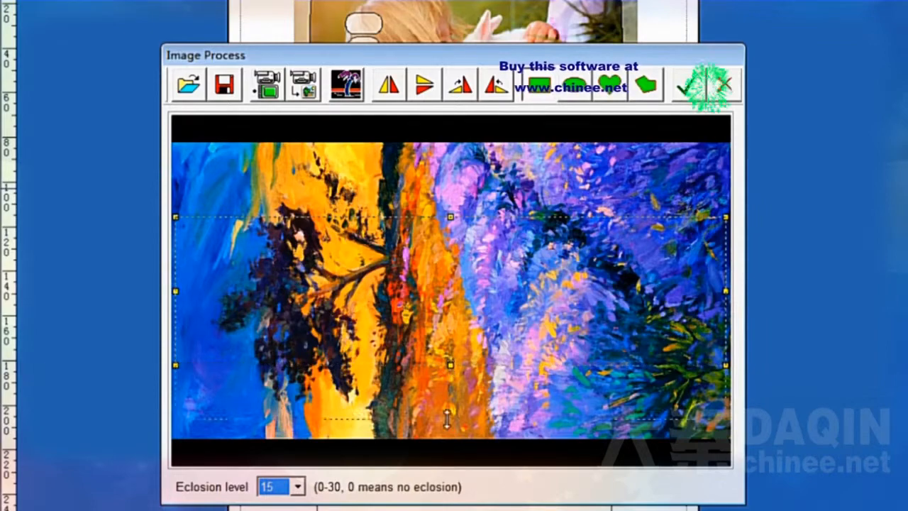
left_click_drag(447, 418, 447, 439)
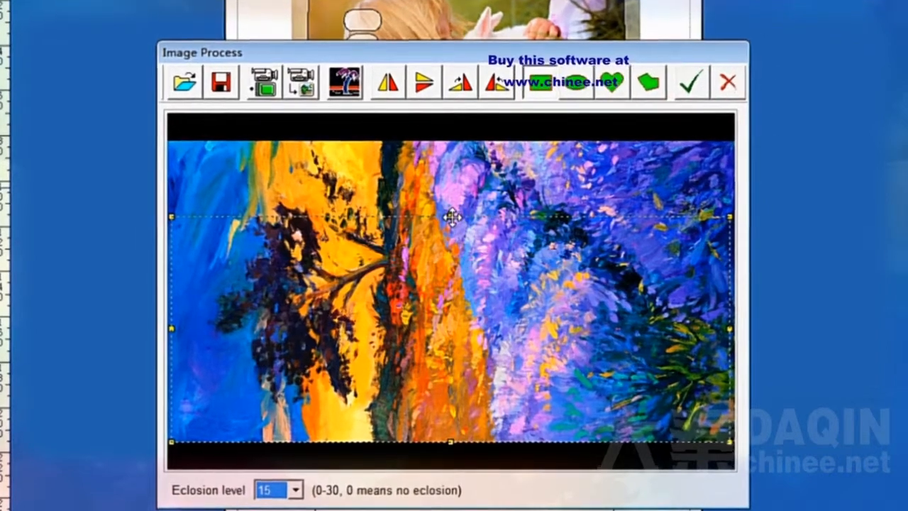
left_click_drag(443, 259, 443, 219)
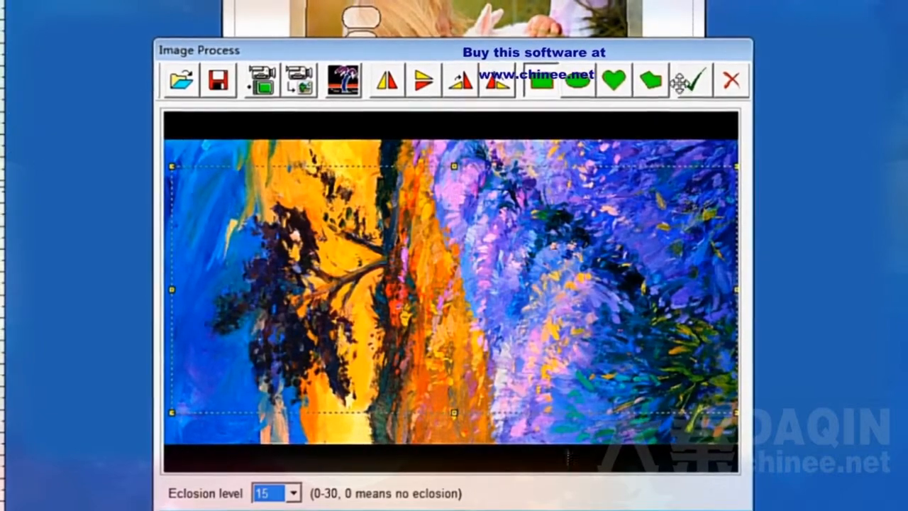
left_click(695, 78)
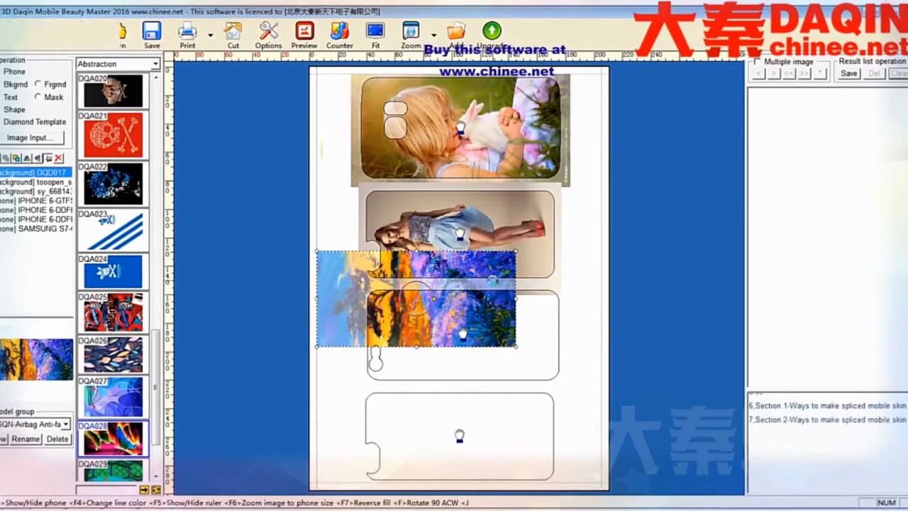
Resize the tree painting and position it so it covers the whole third phone outline with a small margin.
left_click(535, 313)
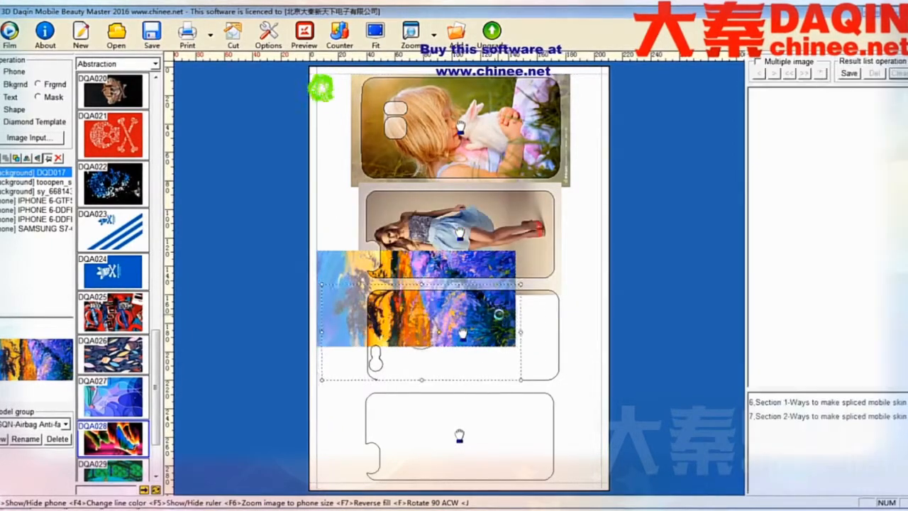
key("F6")
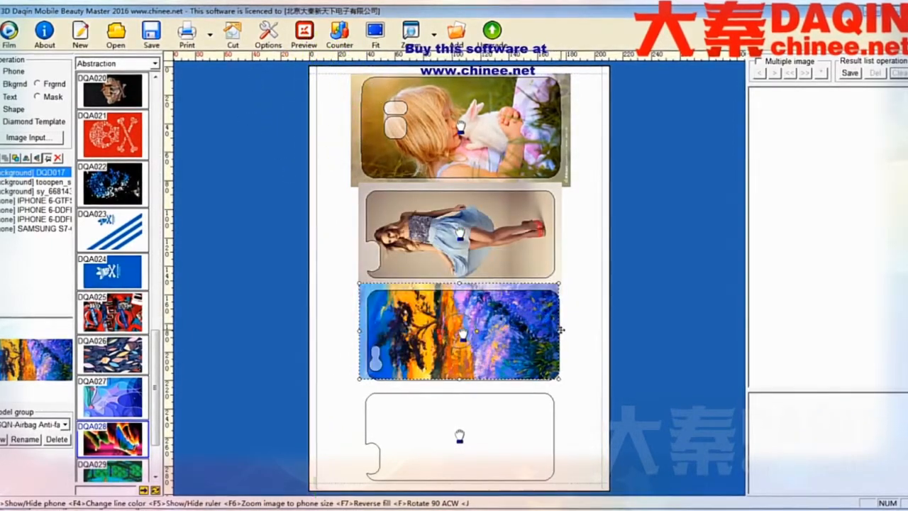
left_click(314, 88)
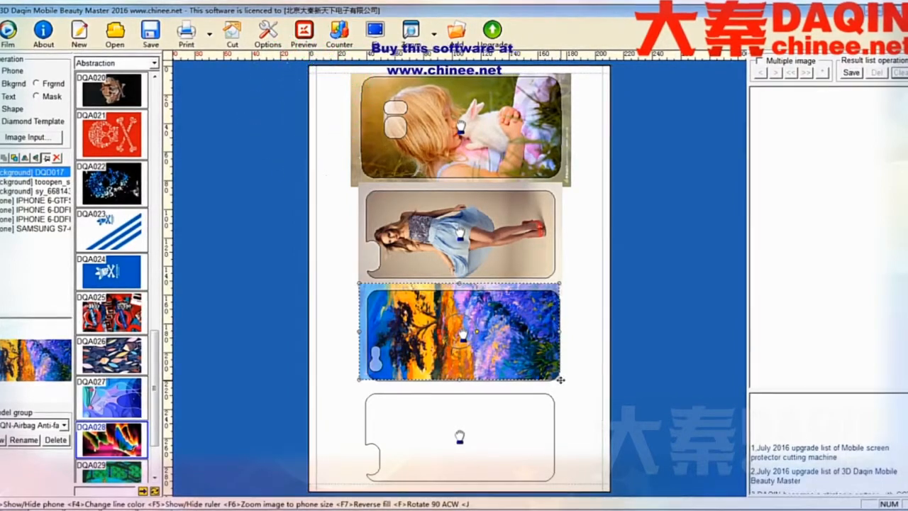
left_click_drag(560, 381, 572, 387)
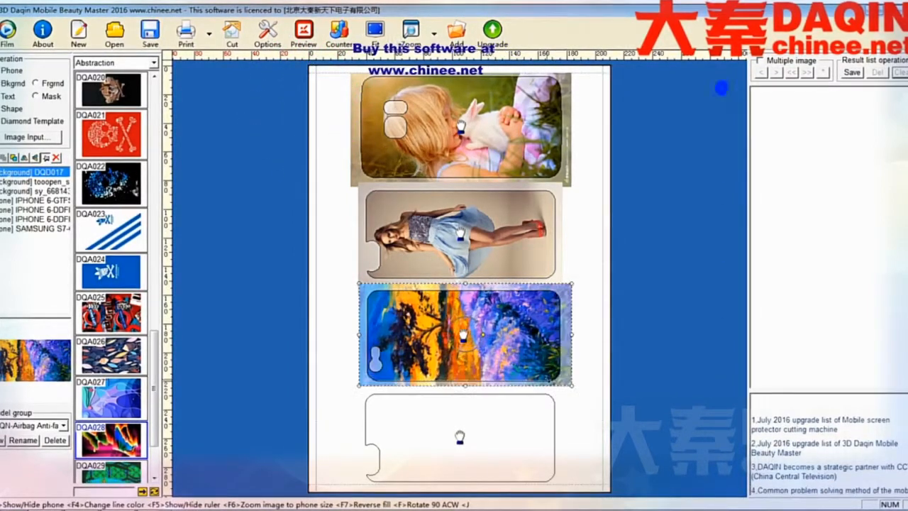
left_click_drag(505, 359, 491, 369)
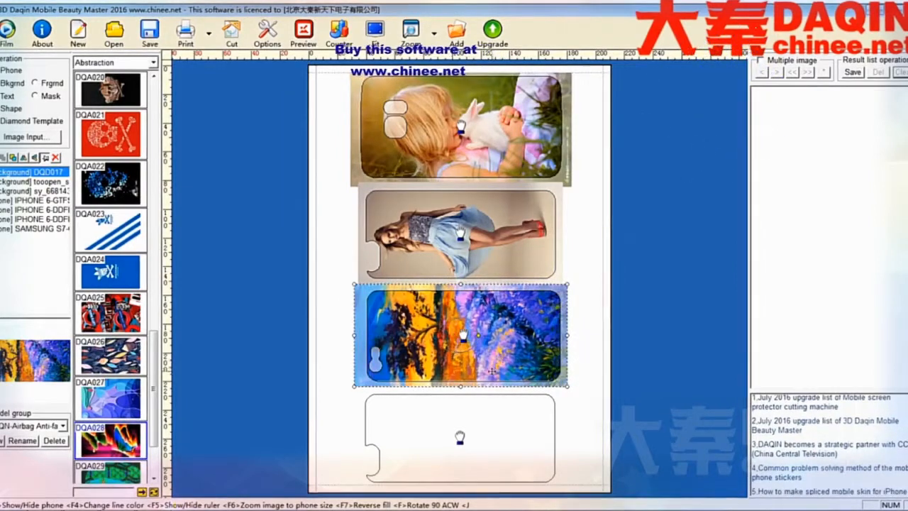
left_click_drag(569, 389, 572, 390)
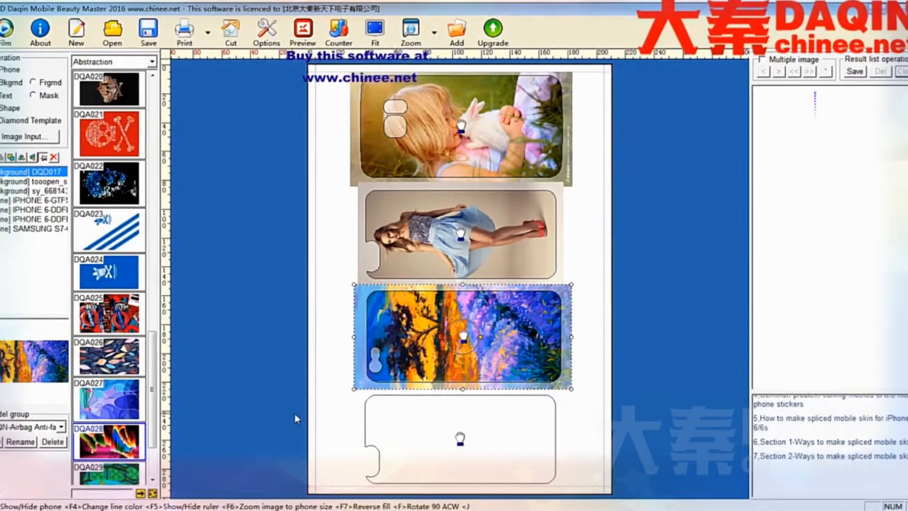
Load the desktop picture DQA028.jpg as a fourth background image.
left_click(50, 137)
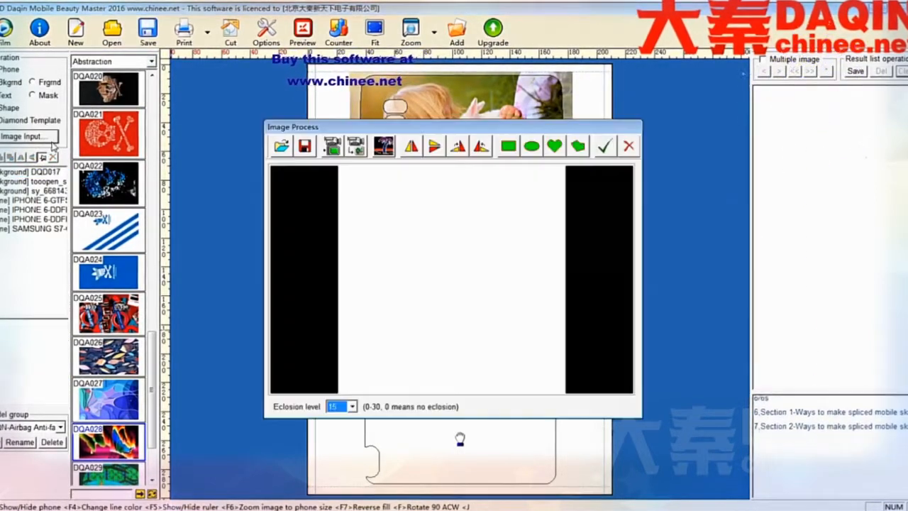
left_click(282, 146)
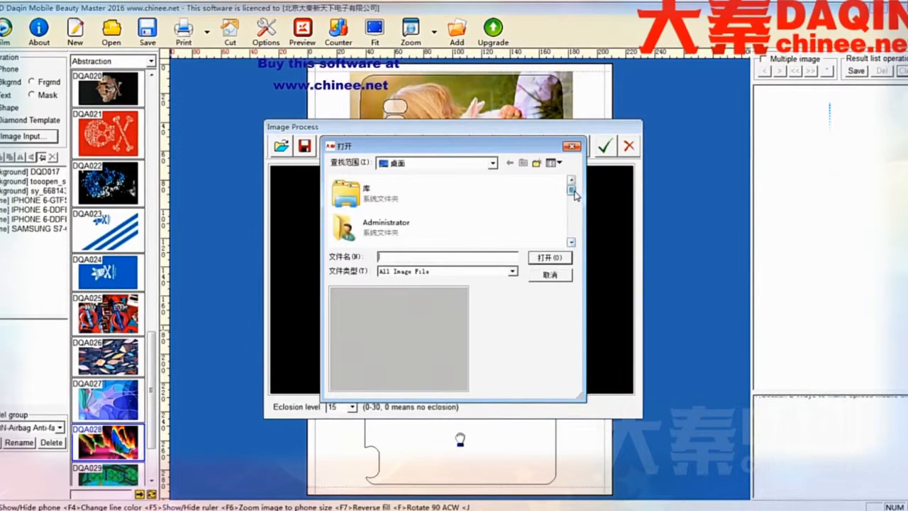
left_click_drag(574, 191, 575, 220)
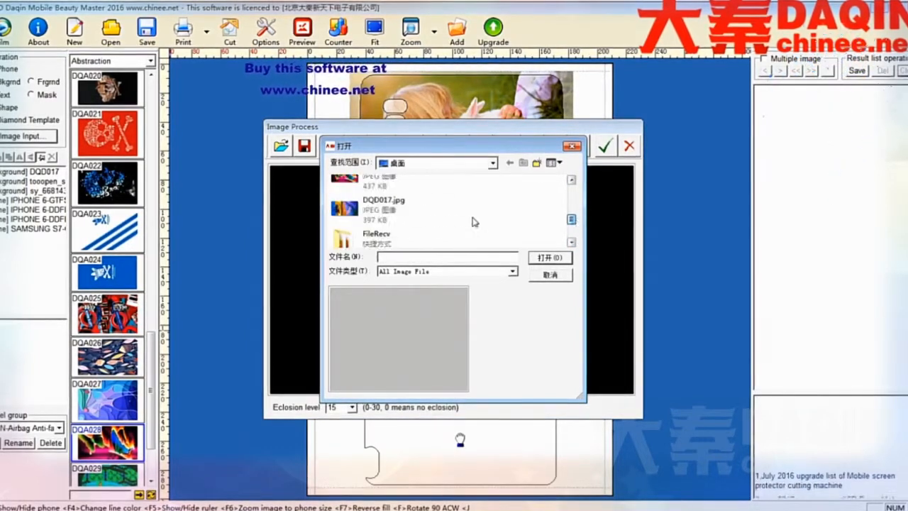
left_click(367, 186)
left_click(549, 257)
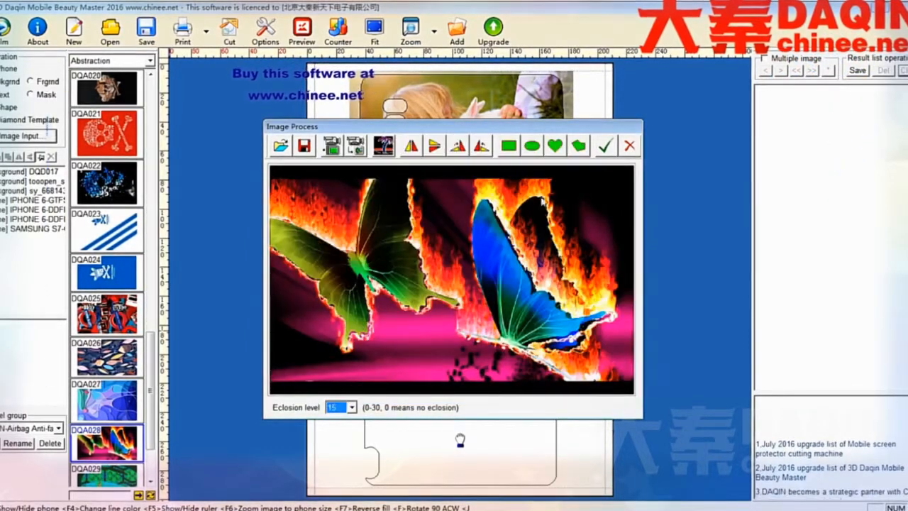
Insert the butterfly picture uncropped, shrink it and position it so it covers the fourth phone outline.
left_click(605, 148)
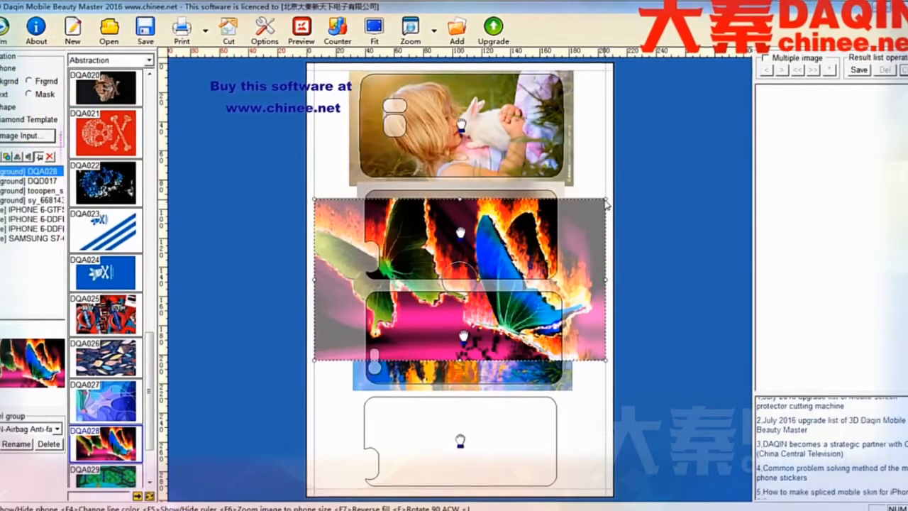
left_click_drag(485, 271, 484, 271)
mouse_move(351, 289)
left_mouse_down()
mouse_move(362, 405)
mouse_move(402, 438)
left_mouse_up()
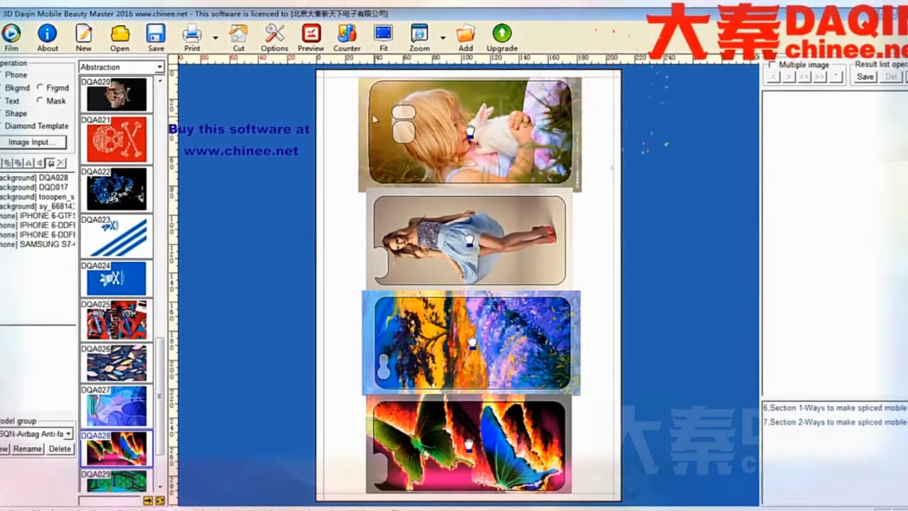
Select the four phone outlines together with the woman and tree pictures, flip them vertically, and clear the selection.
left_click_drag(398, 107, 608, 506)
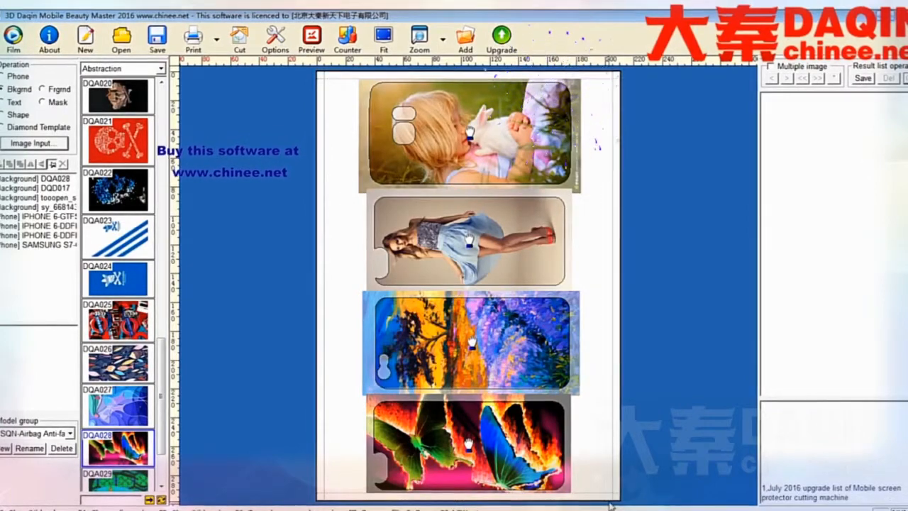
left_click_drag(340, 76, 600, 498)
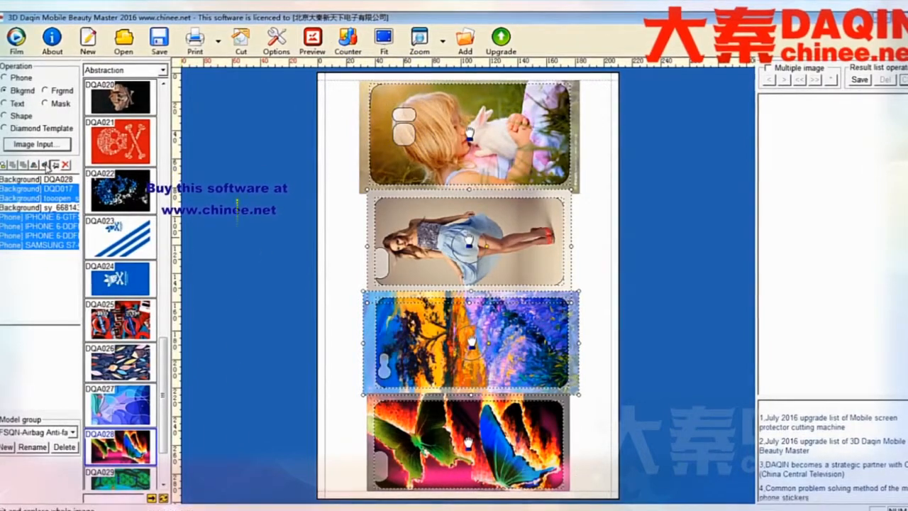
left_click(46, 165)
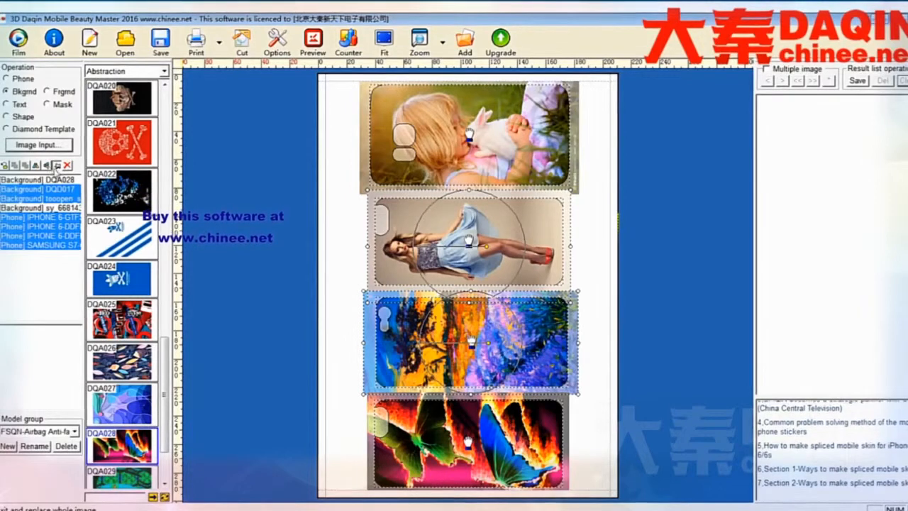
left_click(332, 259)
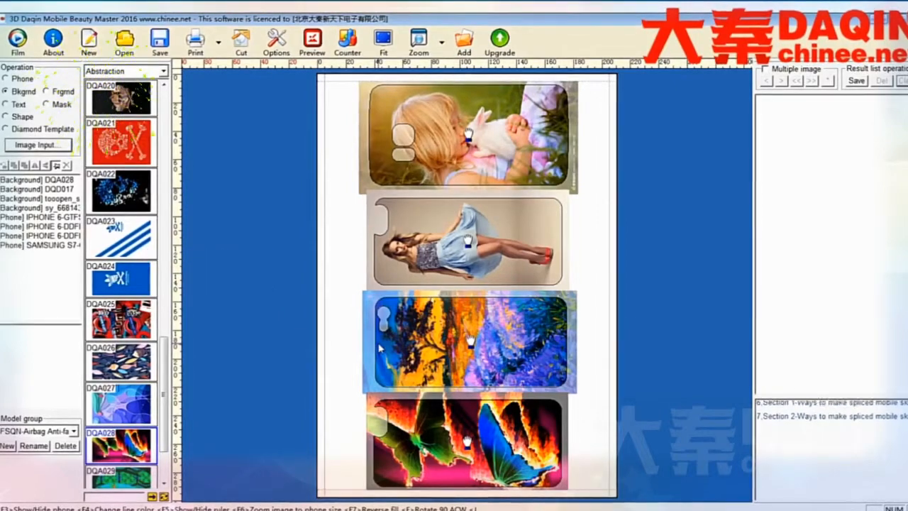
Print the page with the four filled phone skins.
left_click(195, 39)
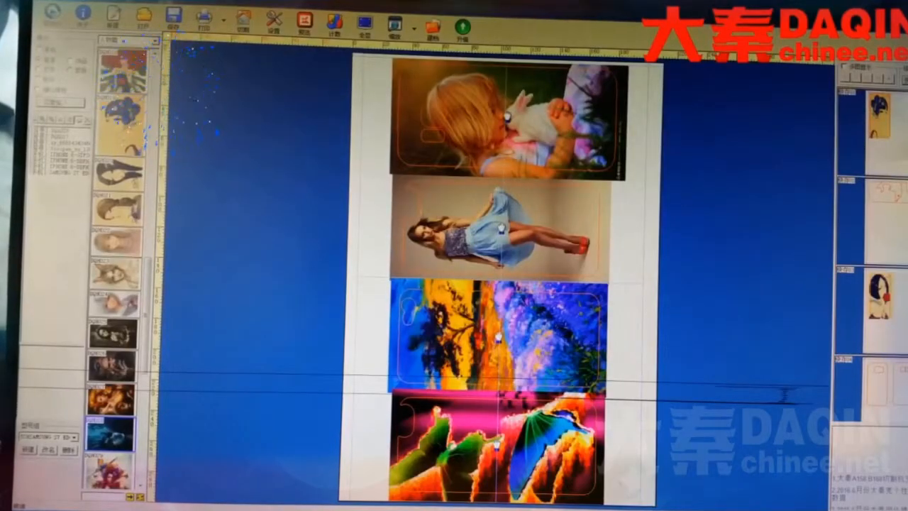